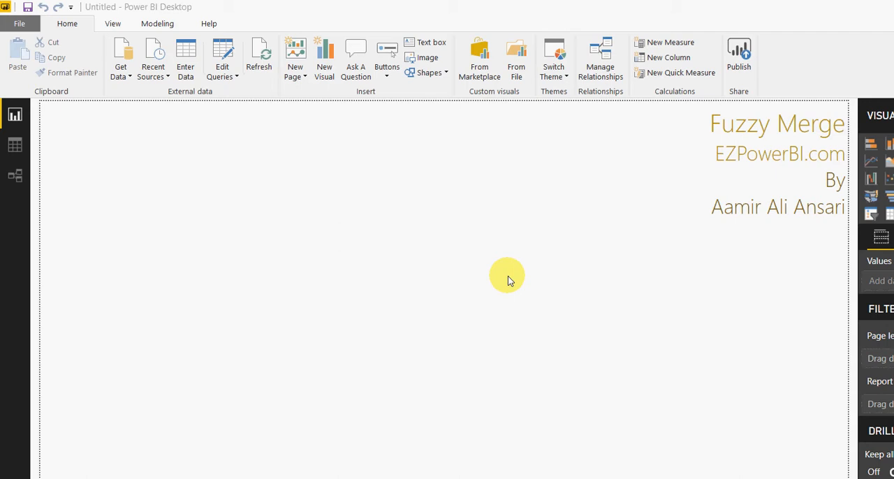
Step: Check in the options that the Enable fuzzy merge preview feature is turned on
left_click(19, 23)
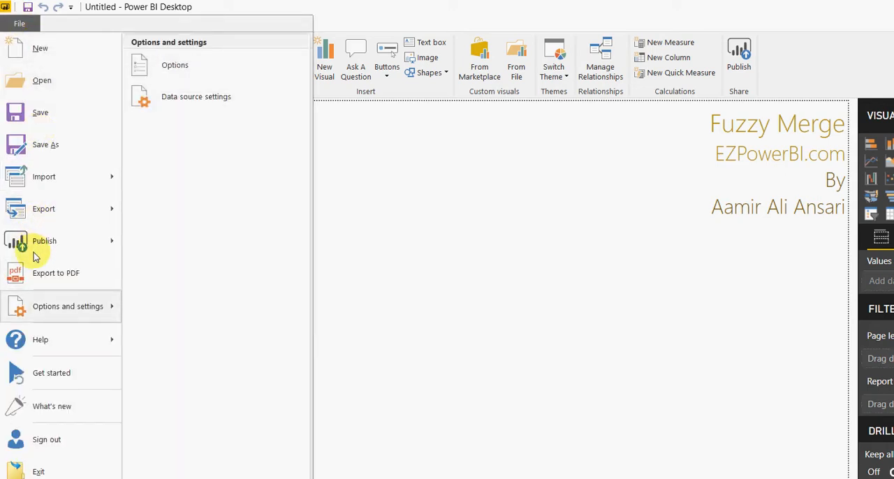
left_click(161, 62)
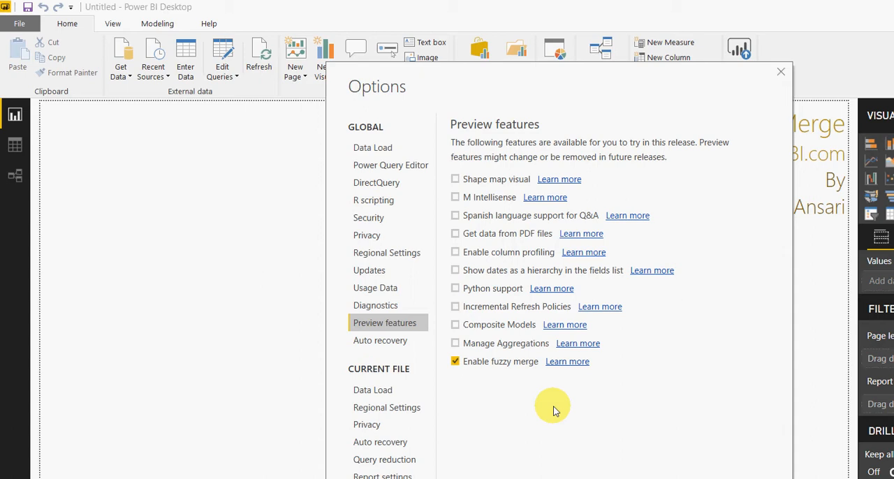
key("Escape")
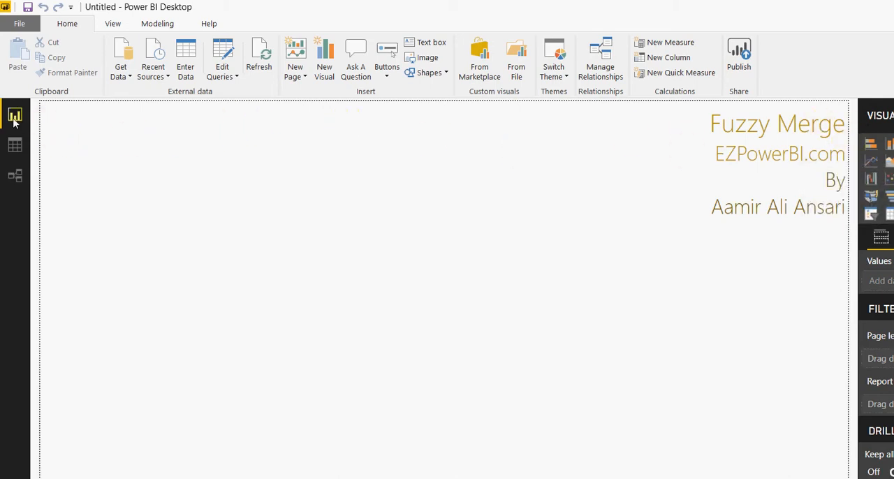
Step: Examine the country name variants in the regional transactions table in the data view
left_click(15, 143)
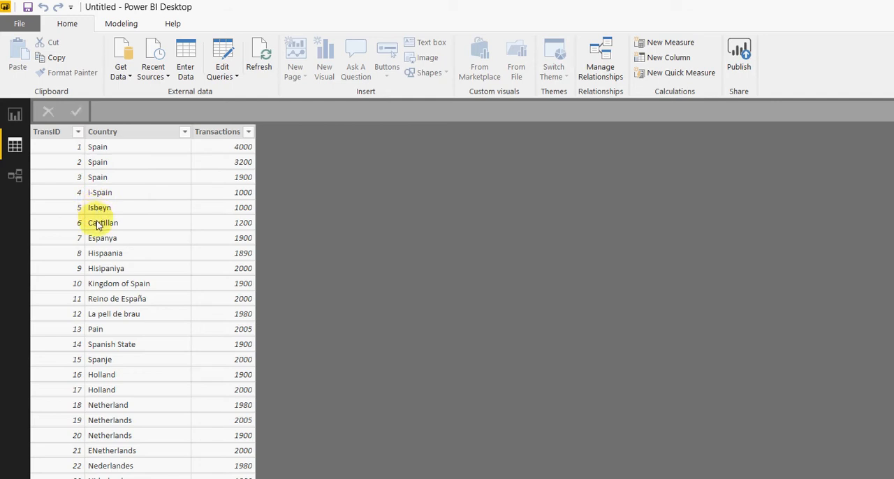
left_click(44, 130)
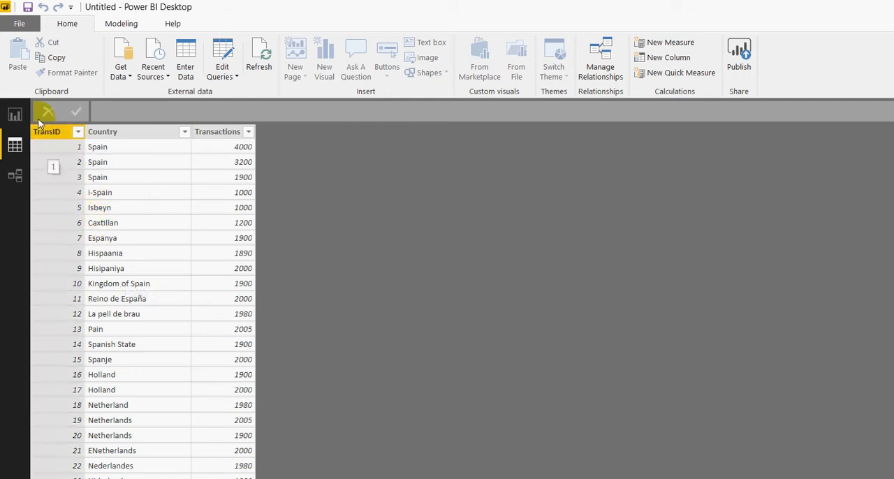
left_click(97, 300)
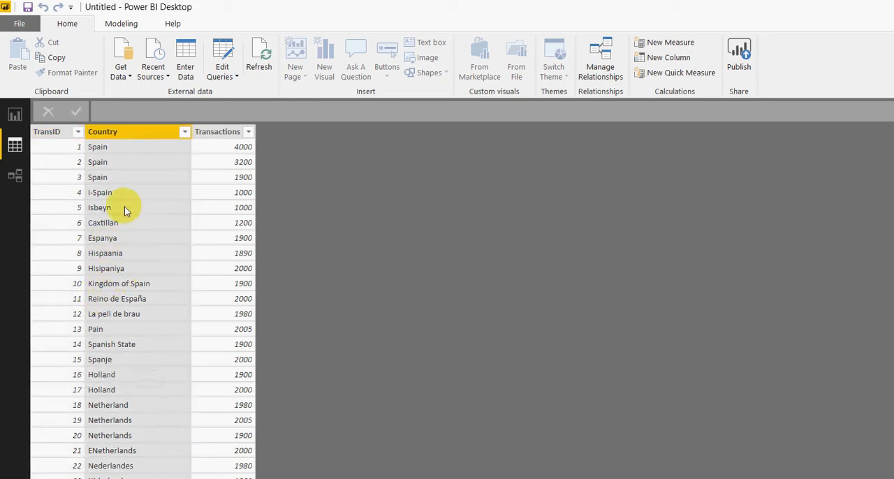
scroll(124, 202, "down", 2)
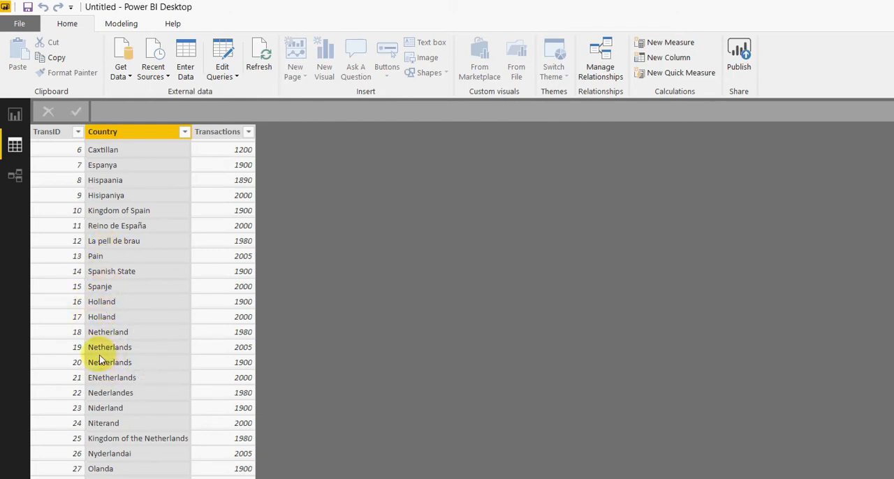
scroll(115, 318, "down", 3)
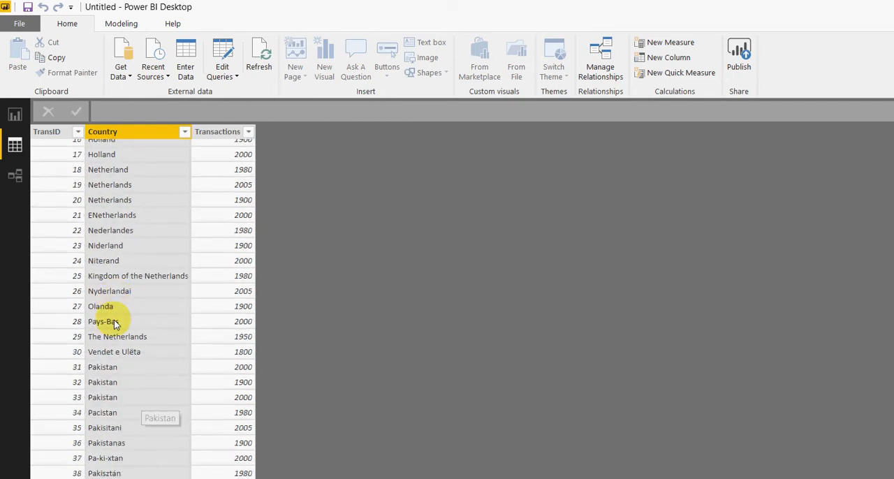
scroll(116, 321, "up", 5)
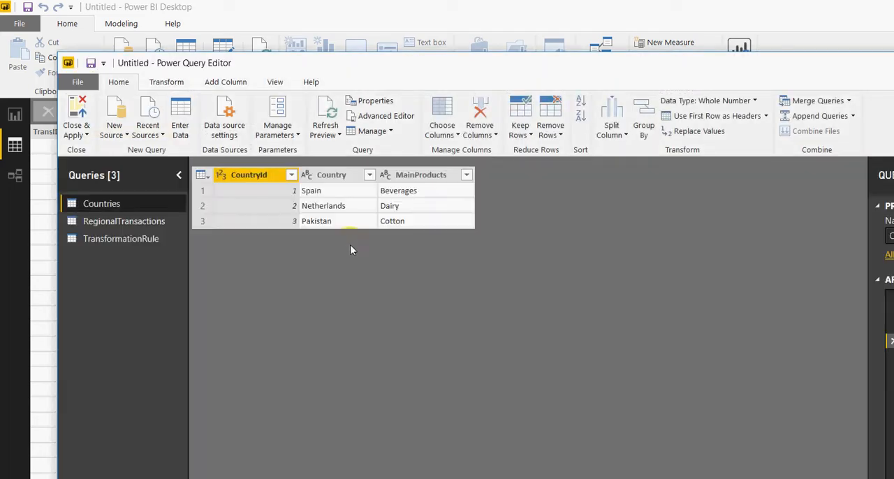
Step: Start merging queries as a new query in Power Query Editor, with Countries as the first table and RegionalTransactions as the second
right_click(128, 301)
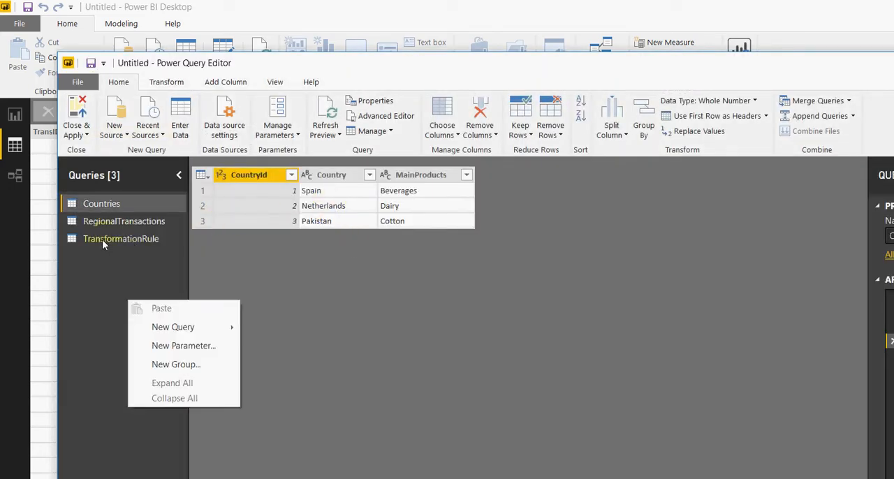
mouse_move(174, 327)
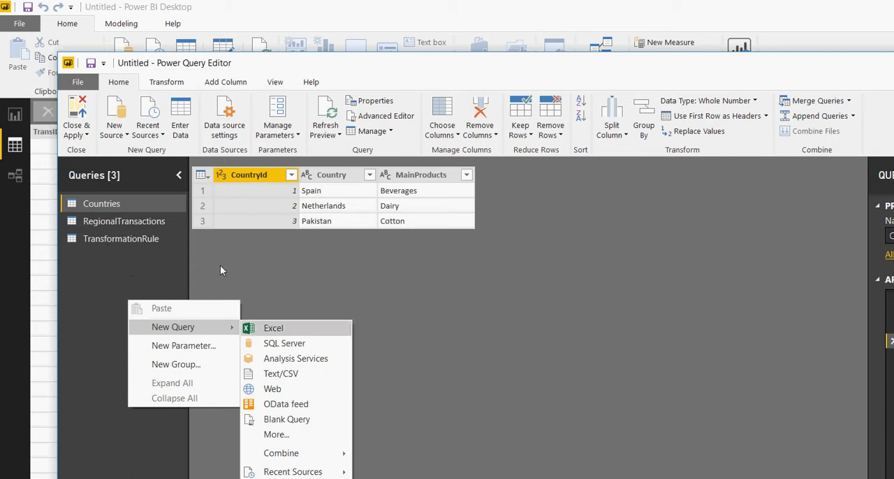
mouse_move(280, 454)
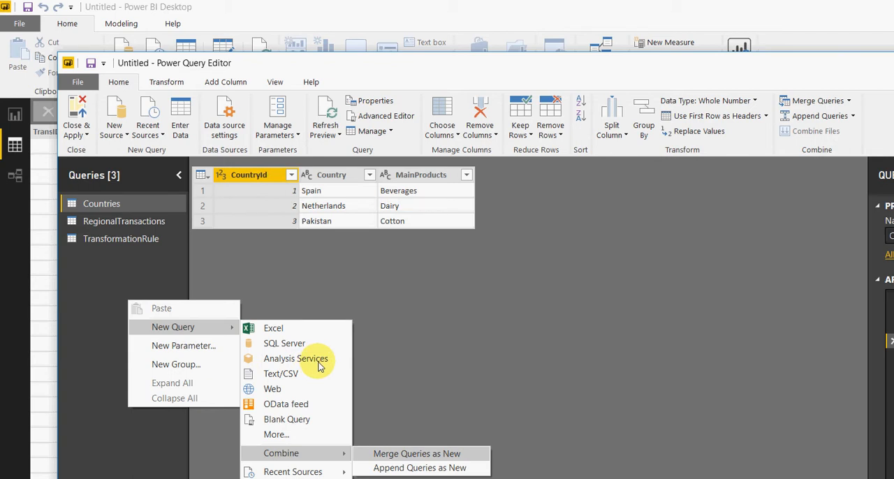
left_click(399, 453)
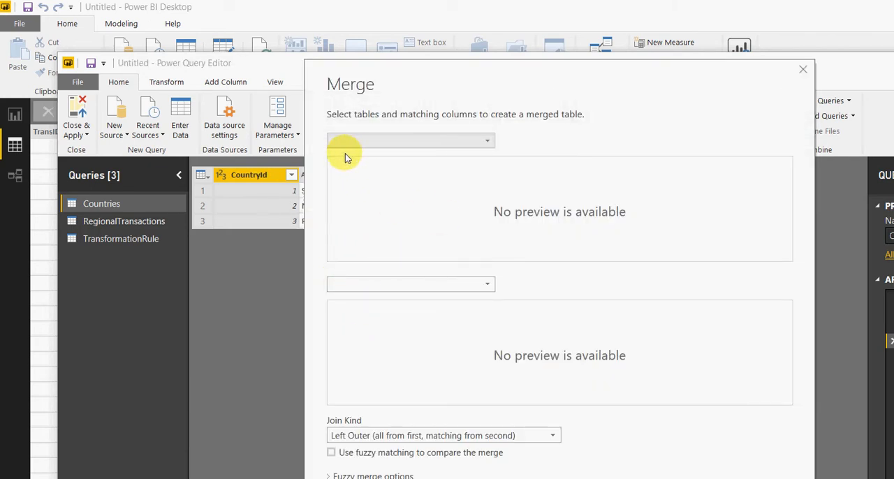
left_click(362, 129)
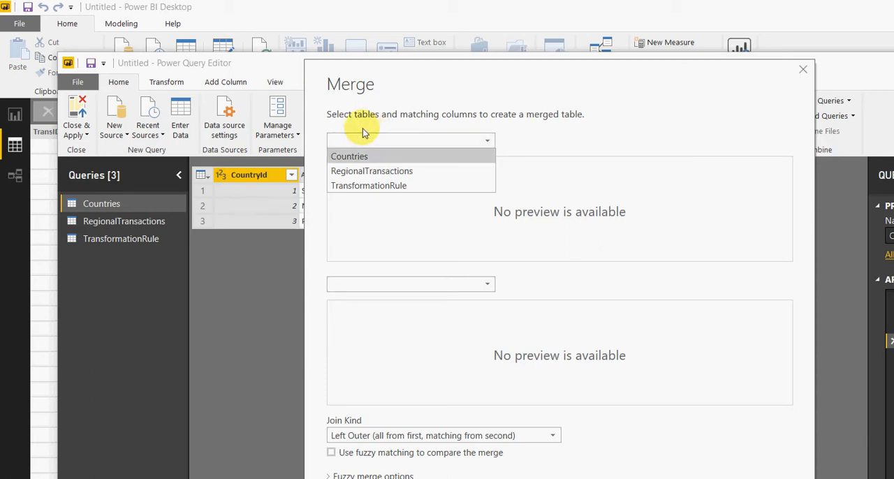
left_click(349, 157)
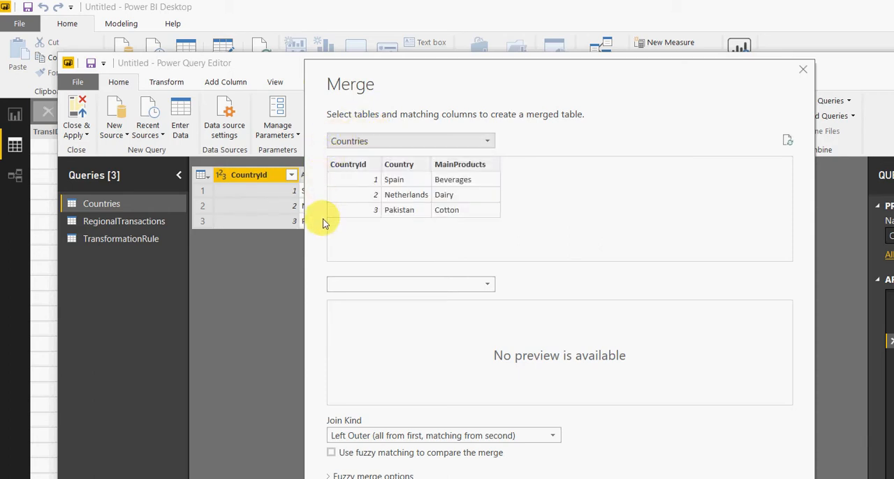
left_click(404, 284)
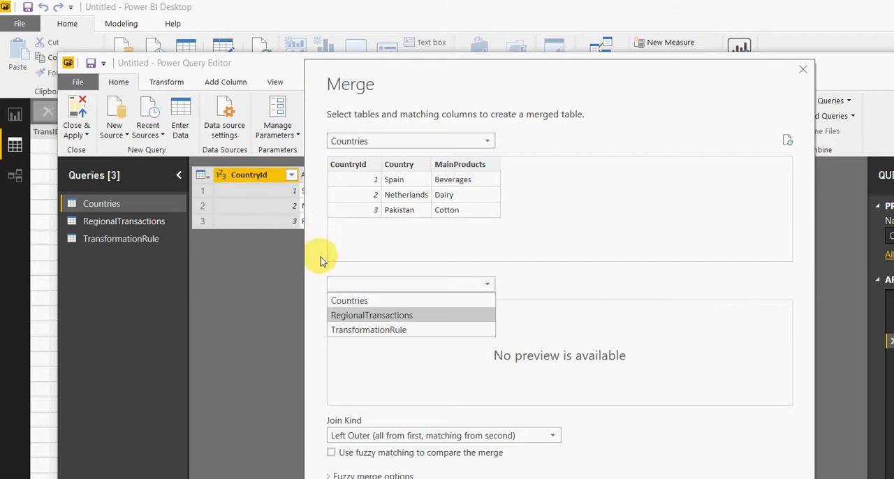
left_click(377, 316)
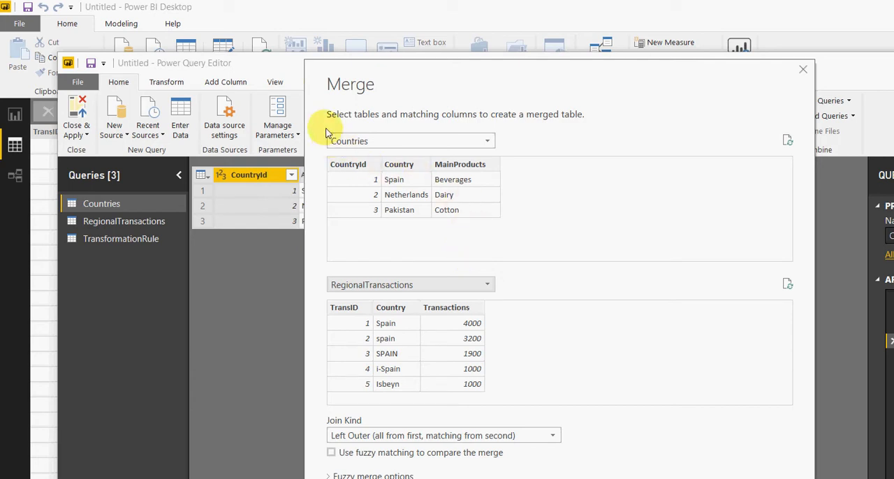
Step: Match both tables on their Country columns, enable fuzzy matching with no threshold set, and create the merged query
left_click(400, 165)
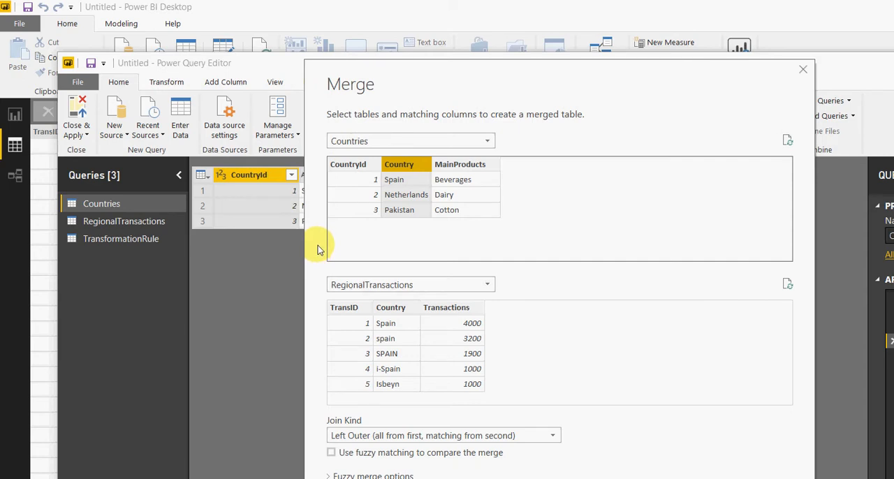
left_click(396, 308)
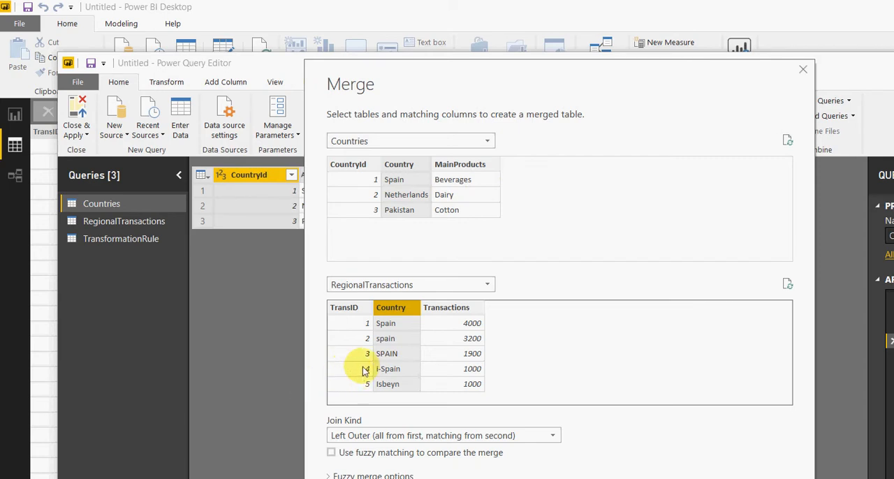
left_click_drag(526, 72, 526, 19)
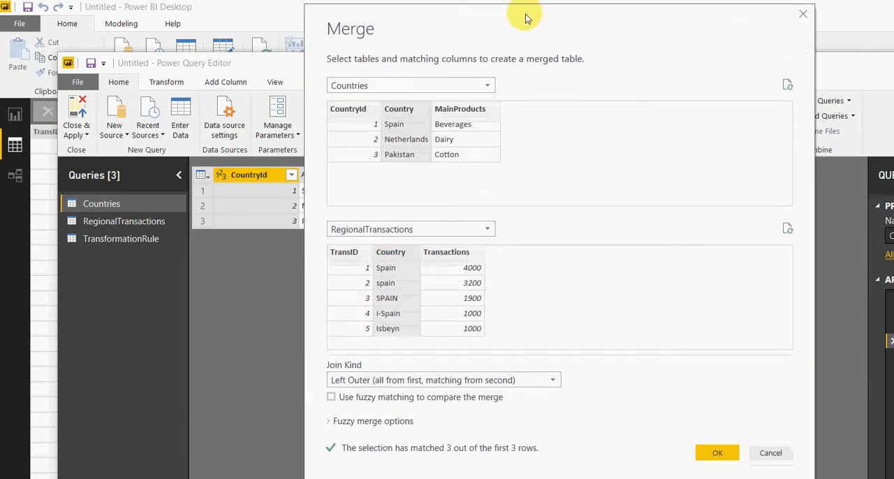
left_click(329, 421)
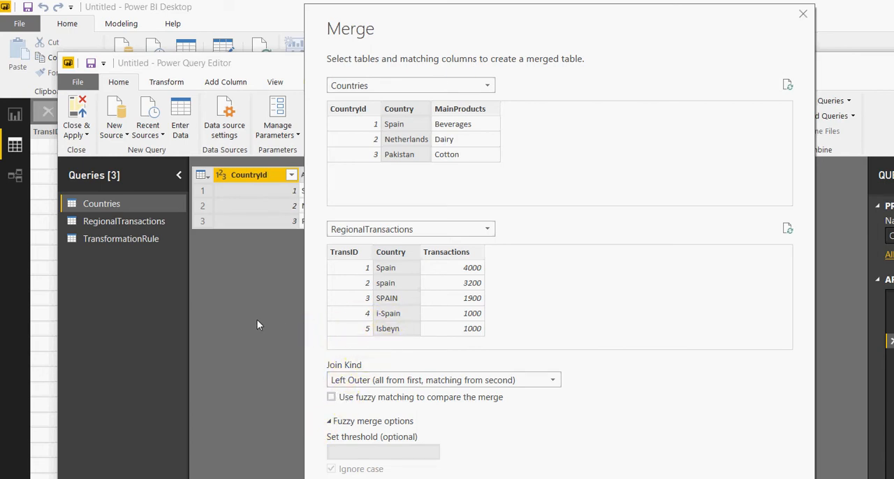
left_click(331, 397)
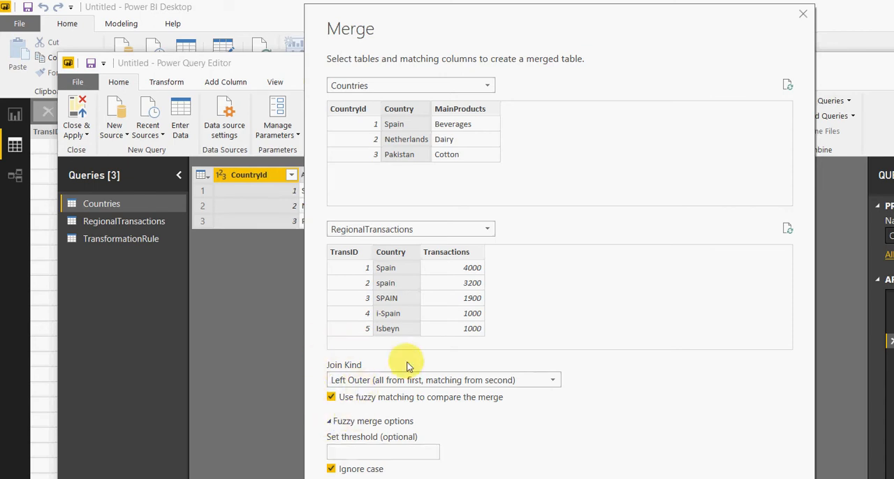
left_click(573, 475)
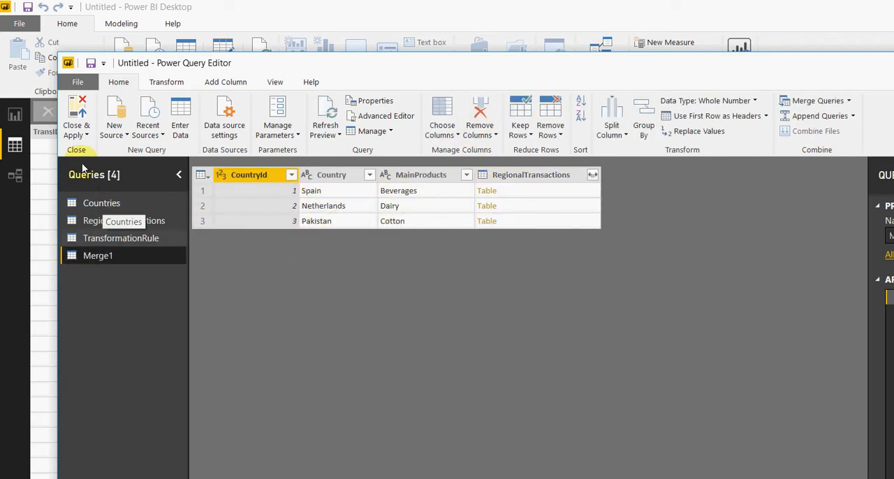
Step: Review the source rows of the Countries and RegionalTransactions queries, comparing their country names
left_click(101, 204)
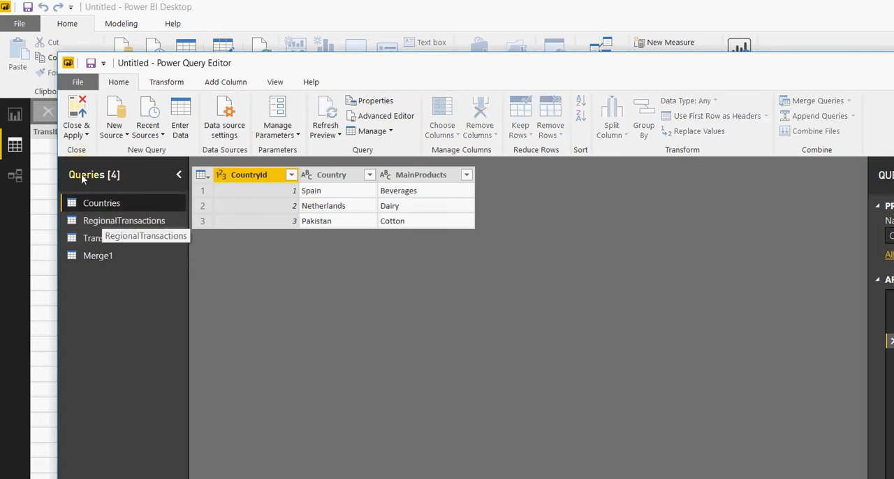
left_click(94, 221)
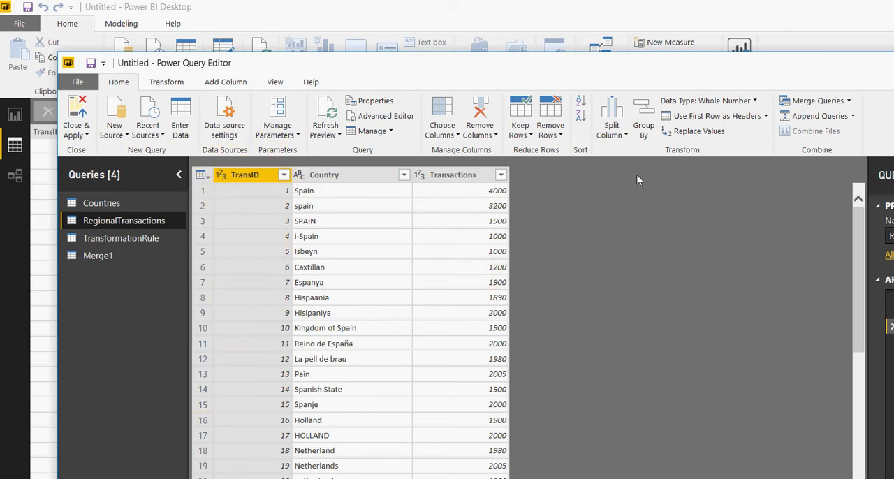
scroll(685, 203, "down", 4)
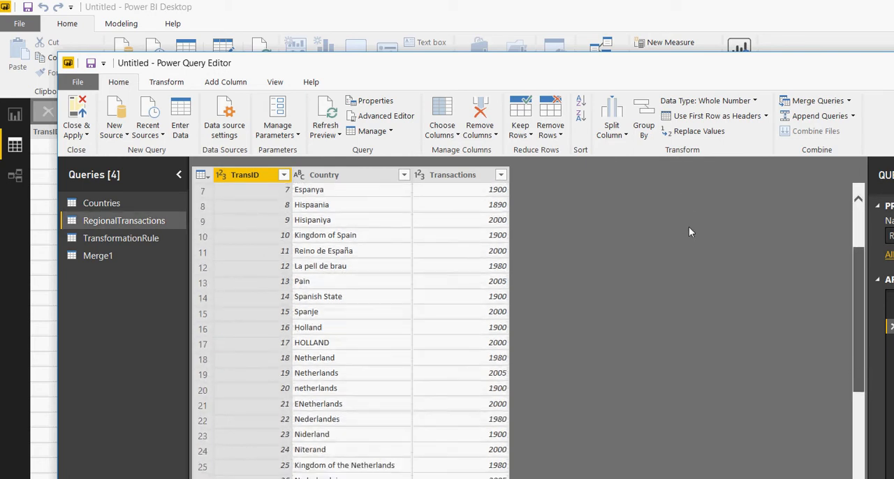
scroll(688, 248, "down", 5)
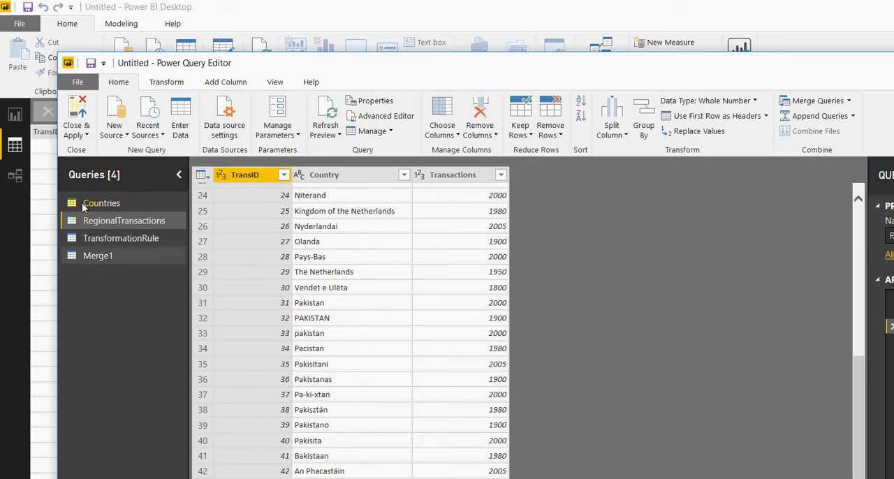
Step: Expand the RegionalTransactions column of the merged query to include Country and Transactions without TransID, keeping the original column name as prefix
left_click(101, 256)
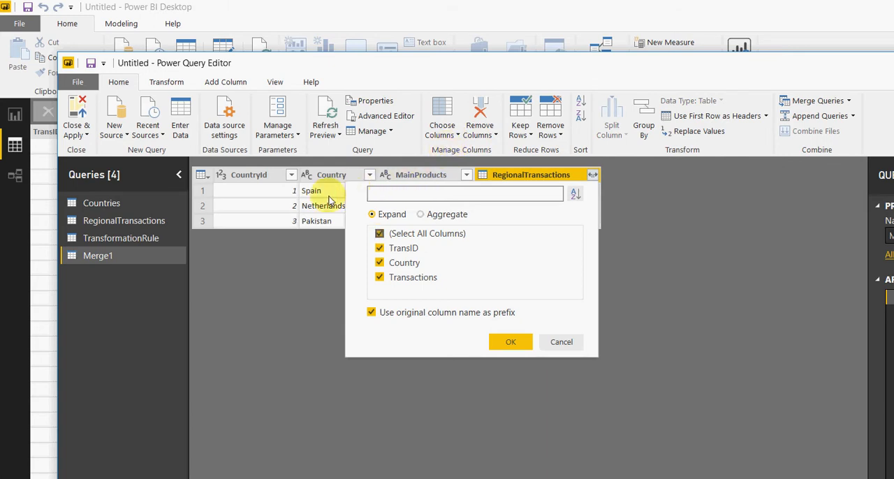
left_click(379, 248)
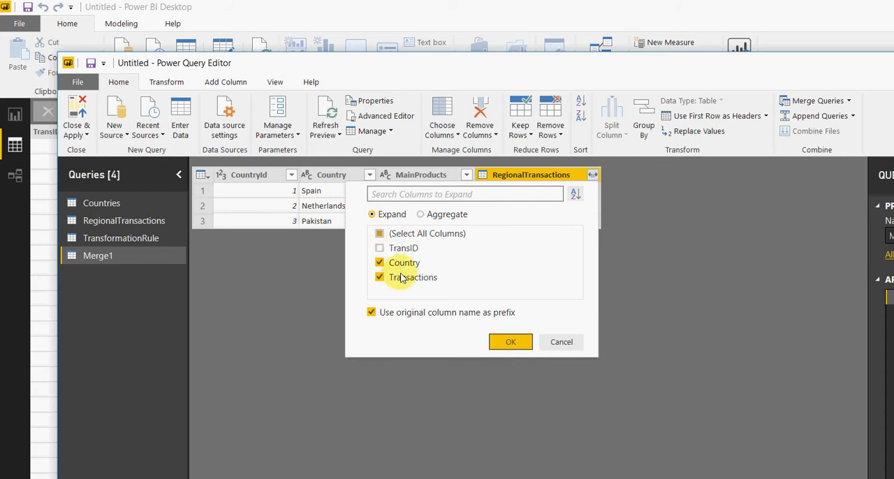
key("Return")
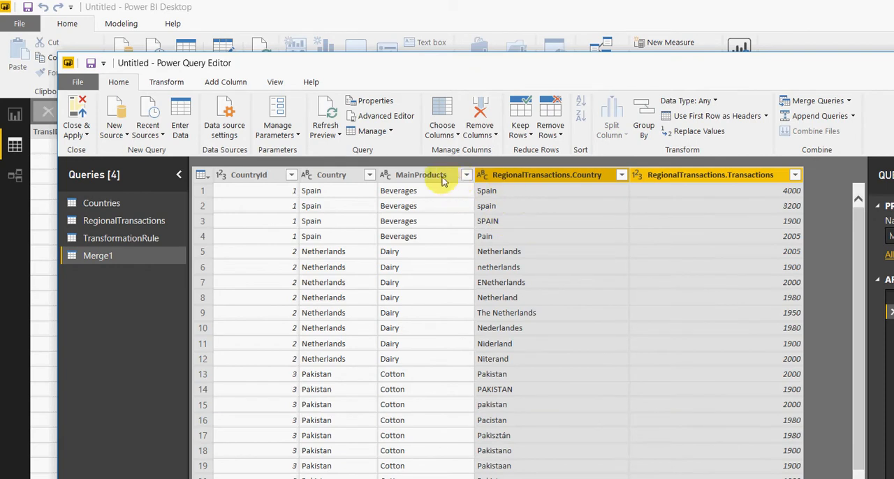
Step: Examine which country name variants the fuzzy merge matched to each country in the expanded result
scroll(417, 252, "down", 1)
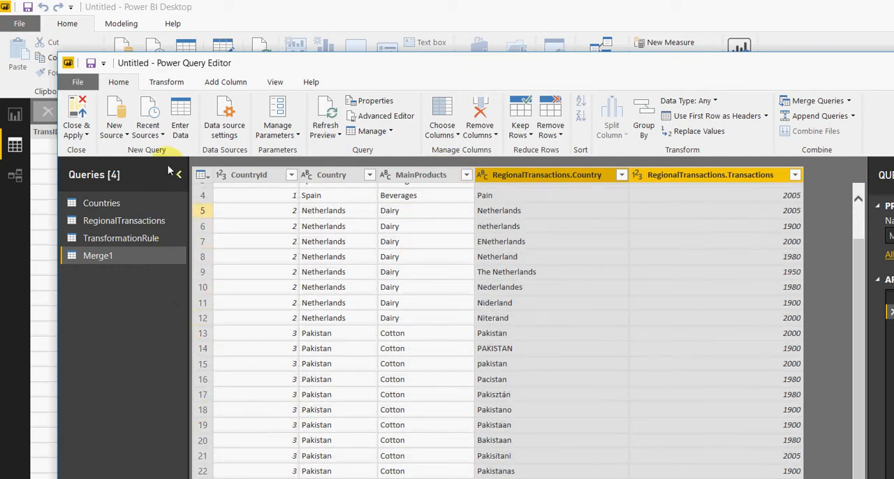
scroll(690, 247, "up", 1)
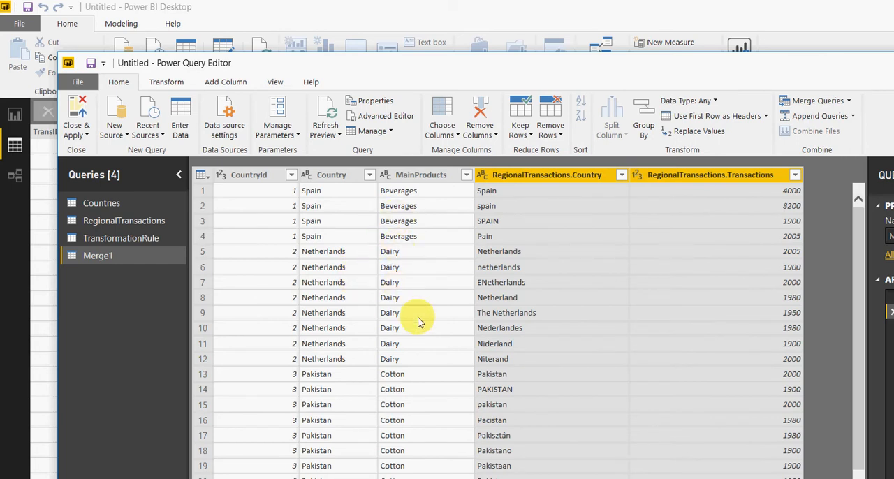
scroll(421, 314, "down", 1)
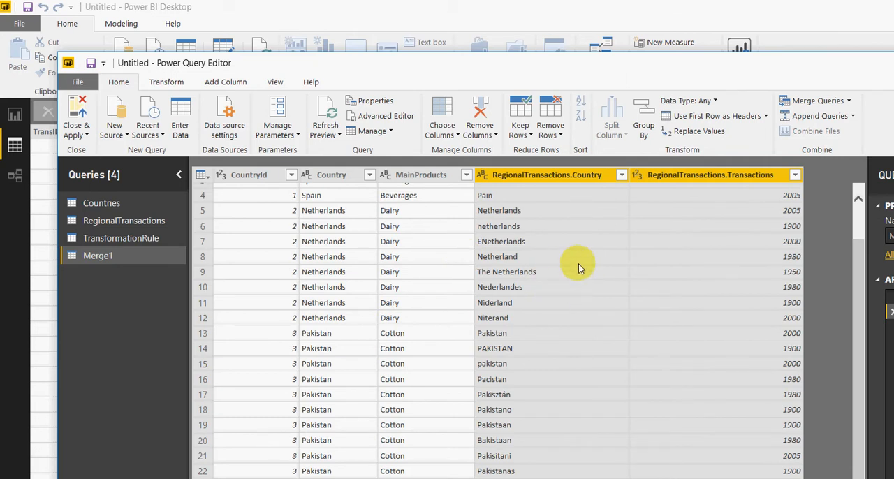
scroll(688, 231, "up", 1)
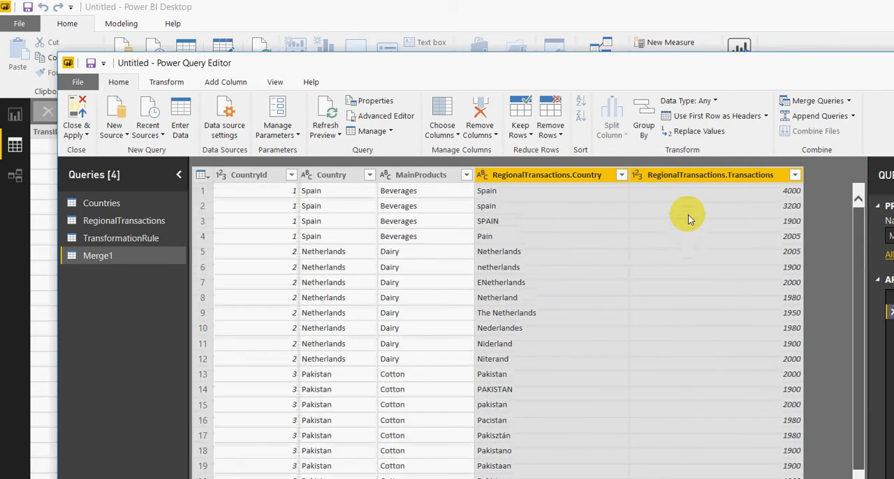
scroll(689, 223, "down", 1)
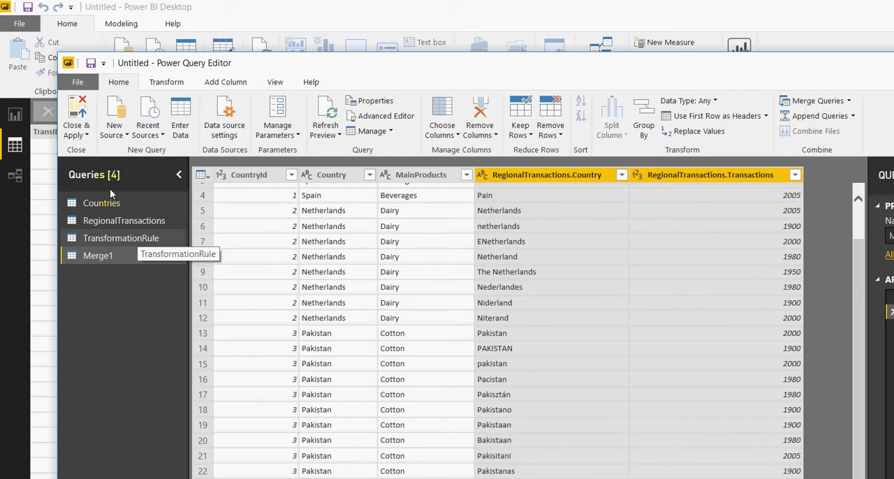
Step: Review the TransformationRule query's rows pairing each Country with its Othername variants
left_click(131, 239)
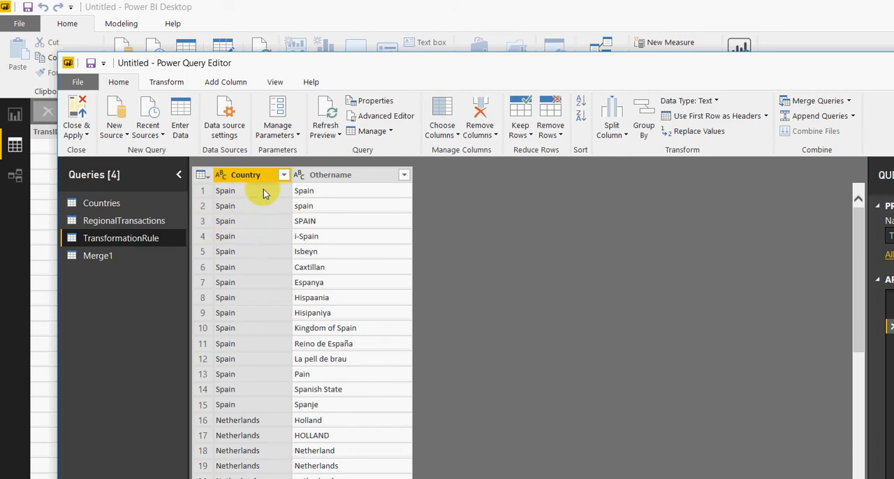
scroll(237, 292, "down", 8)
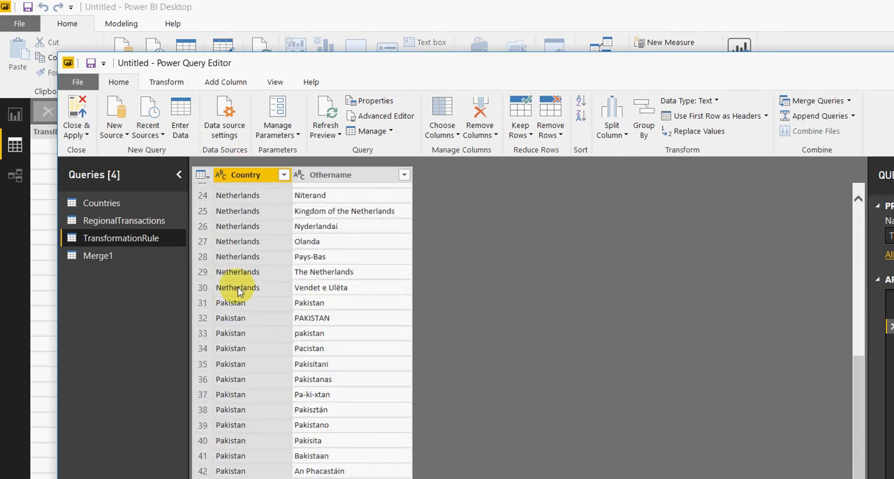
scroll(237, 289, "up", 6)
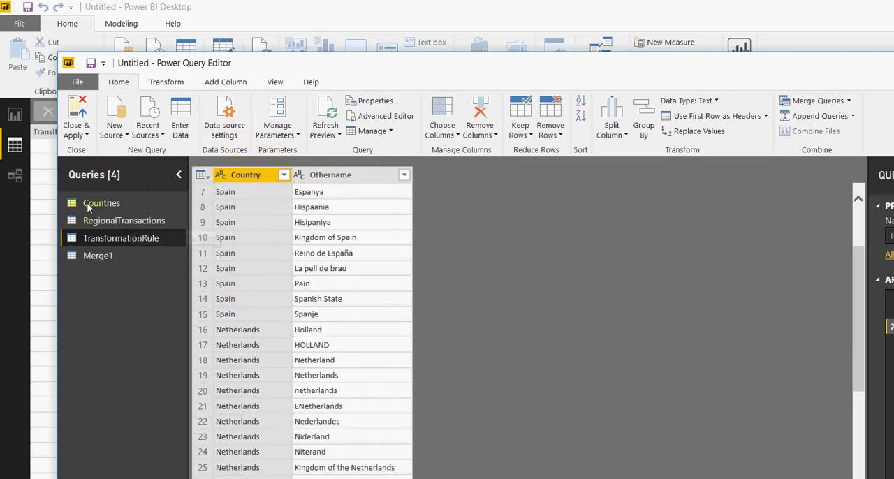
Step: Edit the Source step of Merge1 to use TransformationRule as the transformation table for the fuzzy merge
left_click(101, 257)
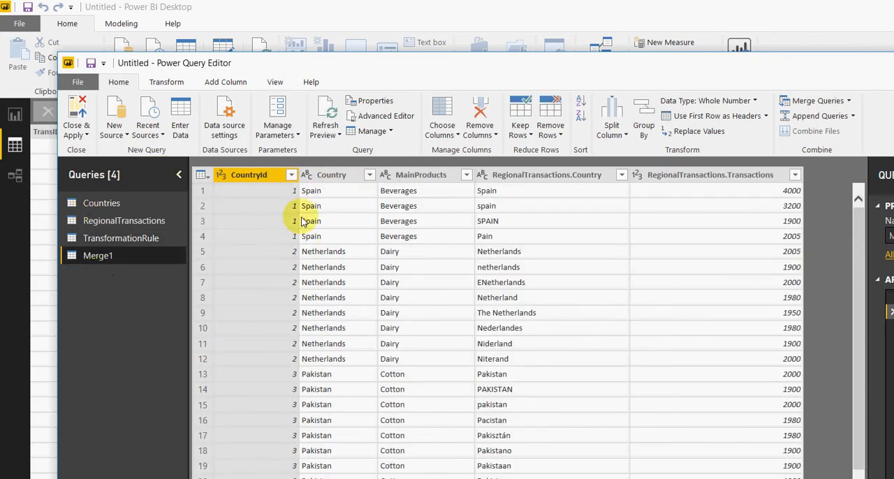
left_click(893, 297)
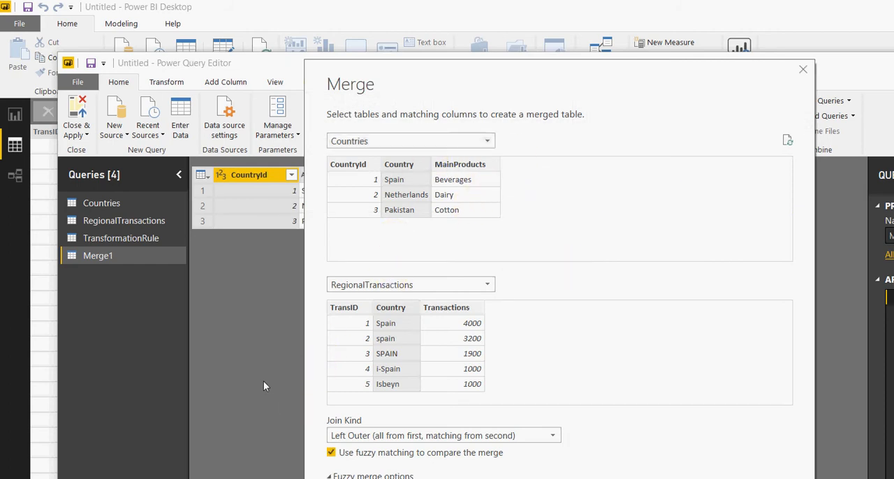
left_click_drag(504, 70, 513, 9)
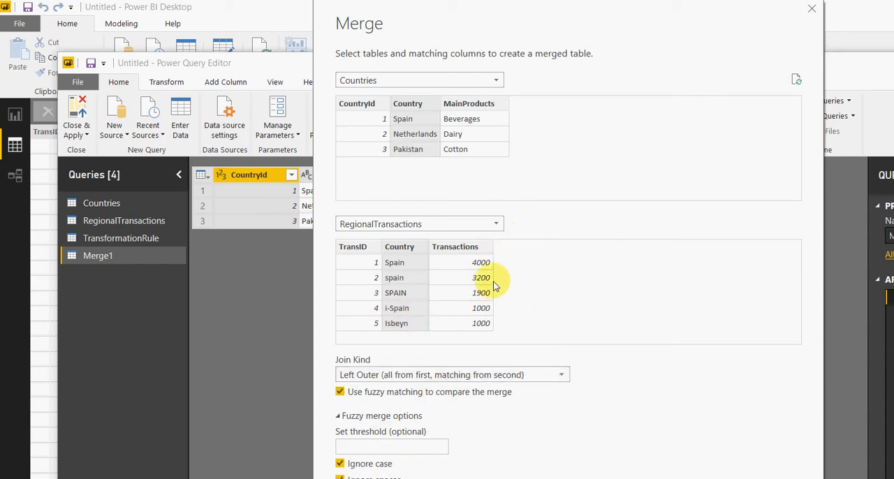
left_click(580, 460)
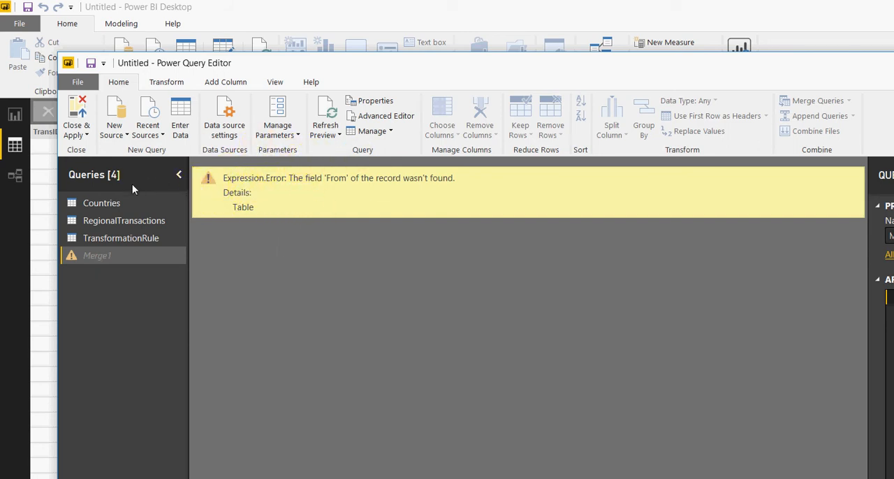
Step: Rename the Country and Othername columns of the TransformationRule query to From and To
left_click(119, 238)
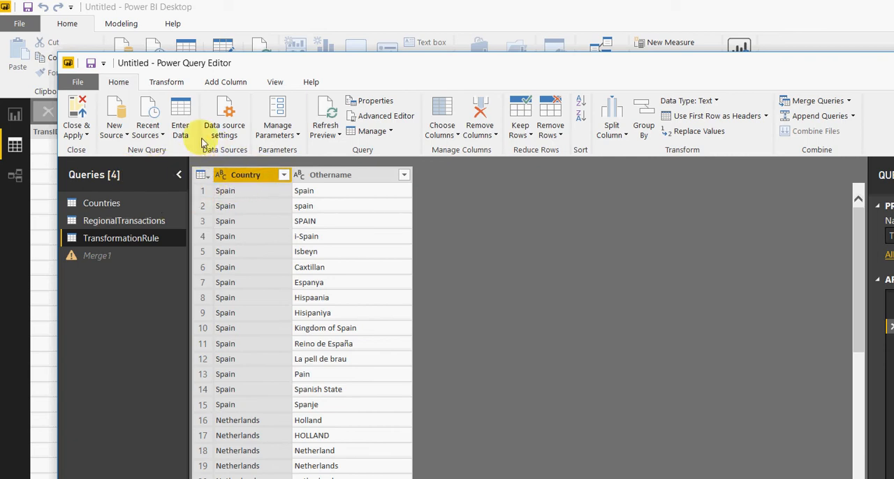
key("F2")
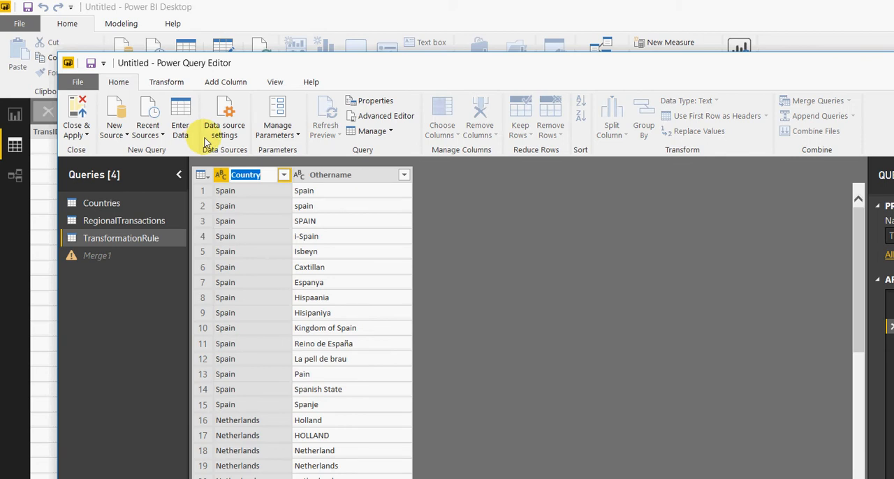
type("From")
key("Return")
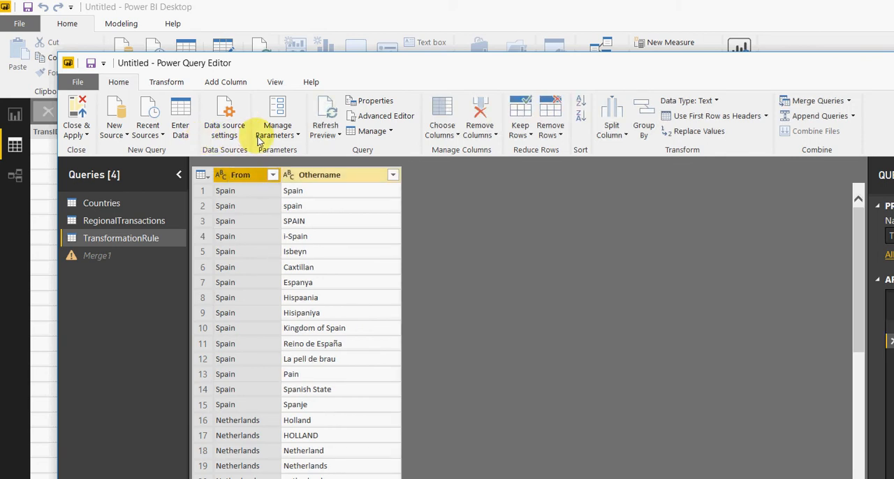
key("Right")
key("F2")
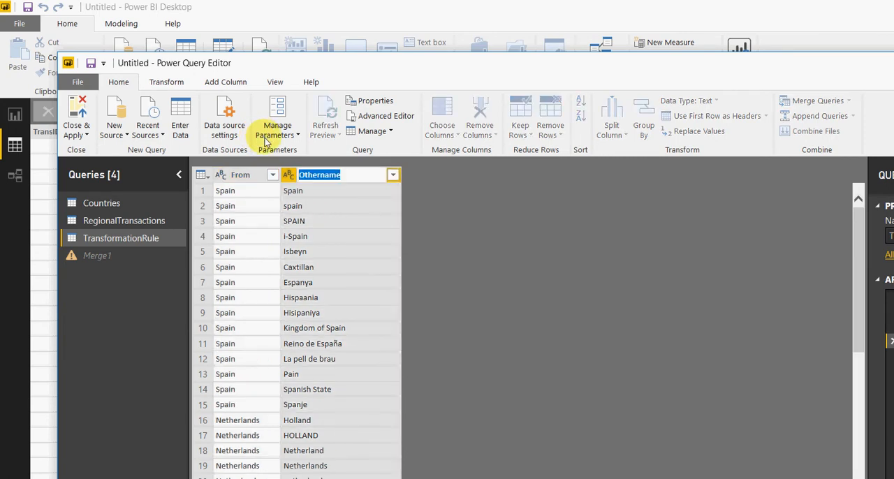
type("To")
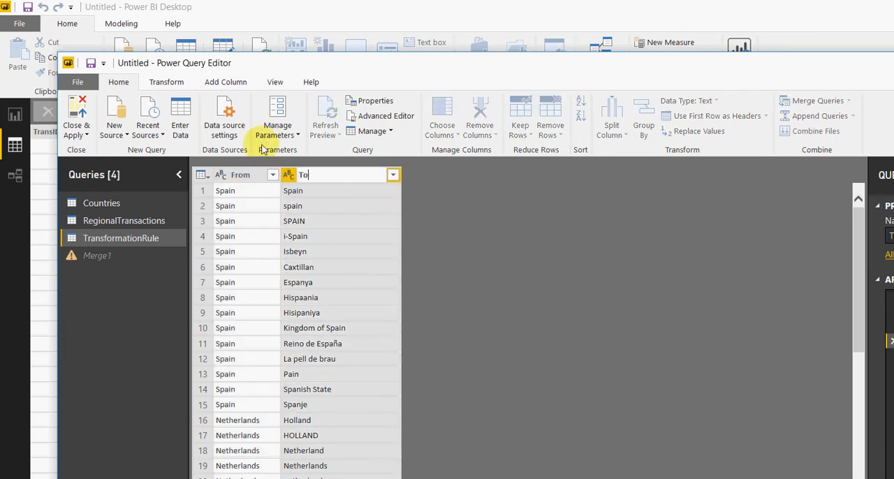
key("Return")
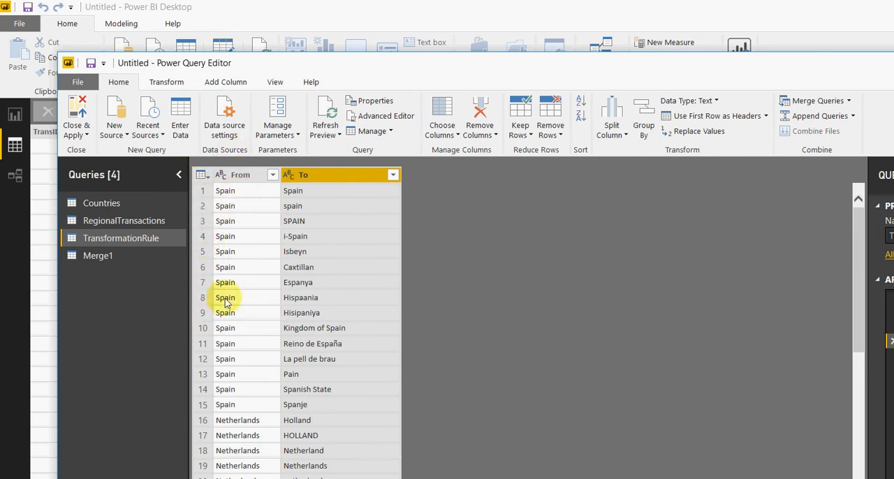
Step: Compare the From and To mappings in TransformationRule with the country name variants matched in Merge1
scroll(225, 302, "down", 8)
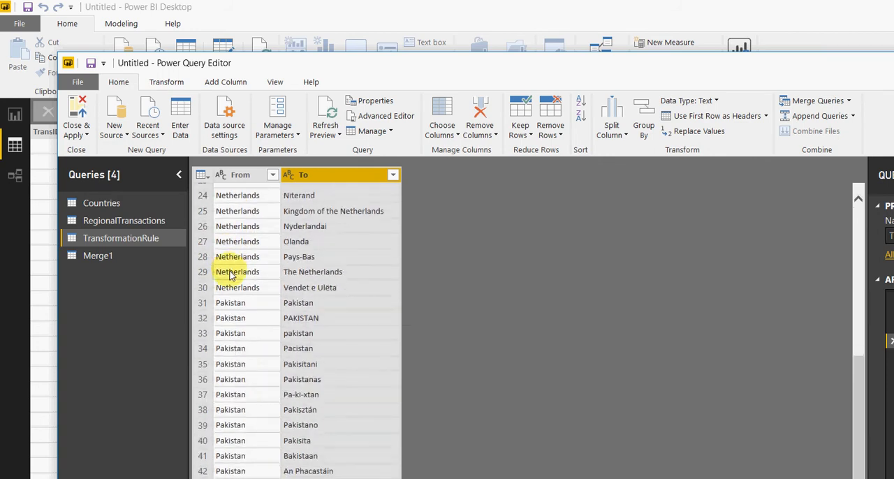
scroll(229, 269, "up", 8)
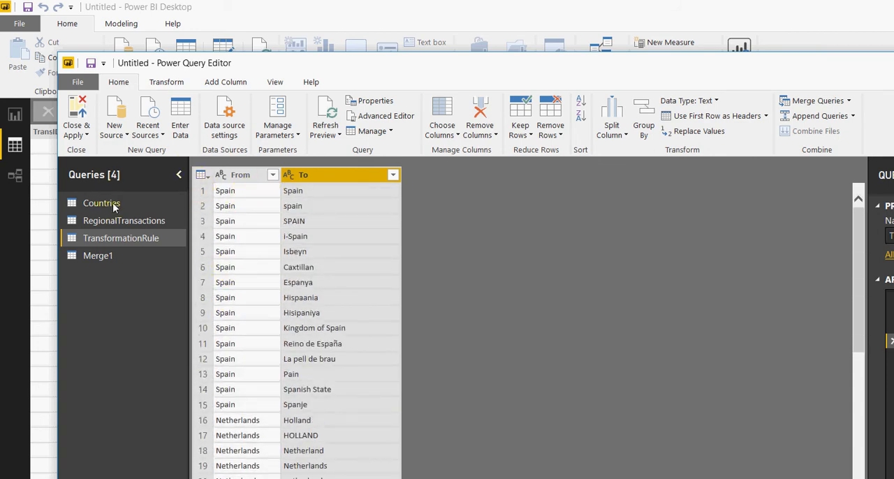
key("Down")
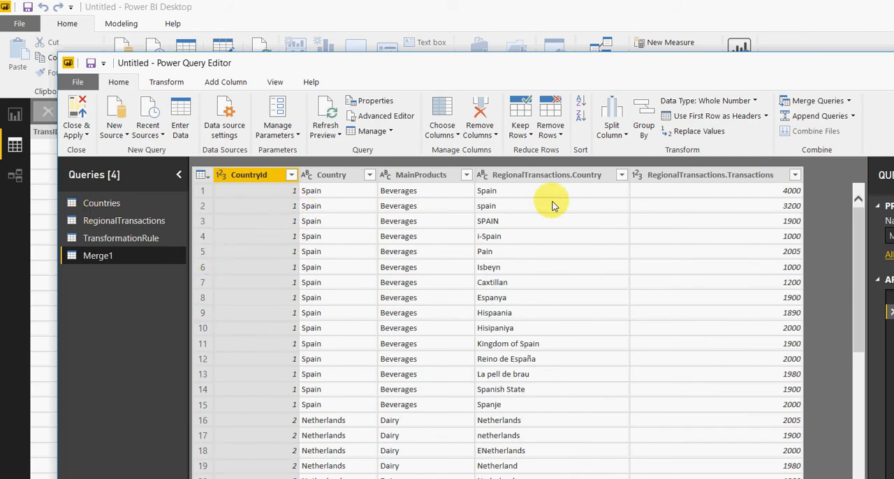
scroll(690, 185, "down", 1)
scroll(690, 202, "down", 6)
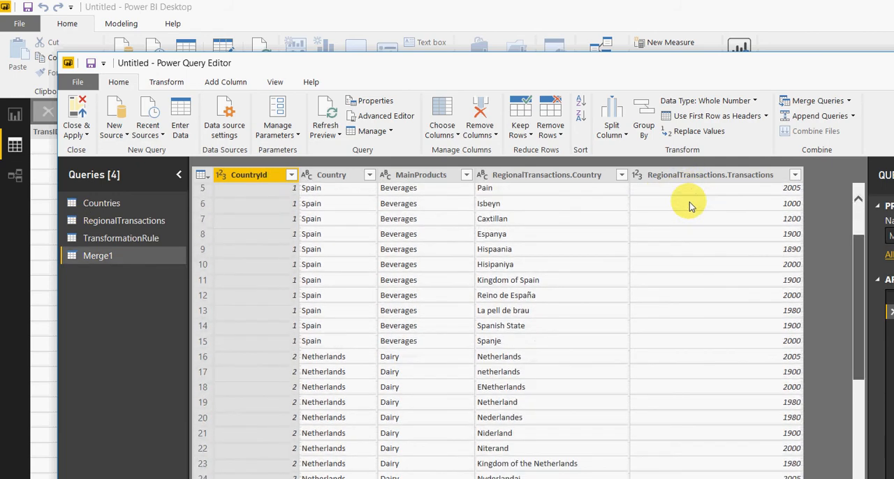
scroll(690, 286, "down", 1)
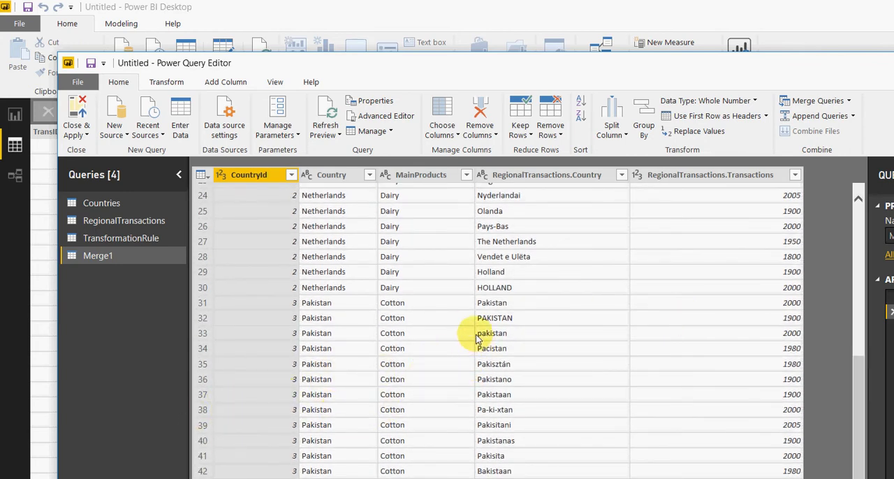
scroll(476, 339, "up", 1)
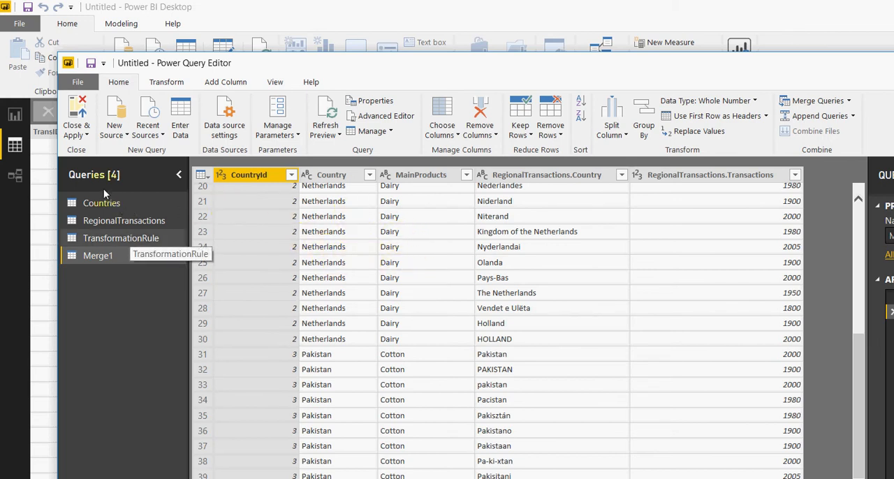
left_click(129, 236)
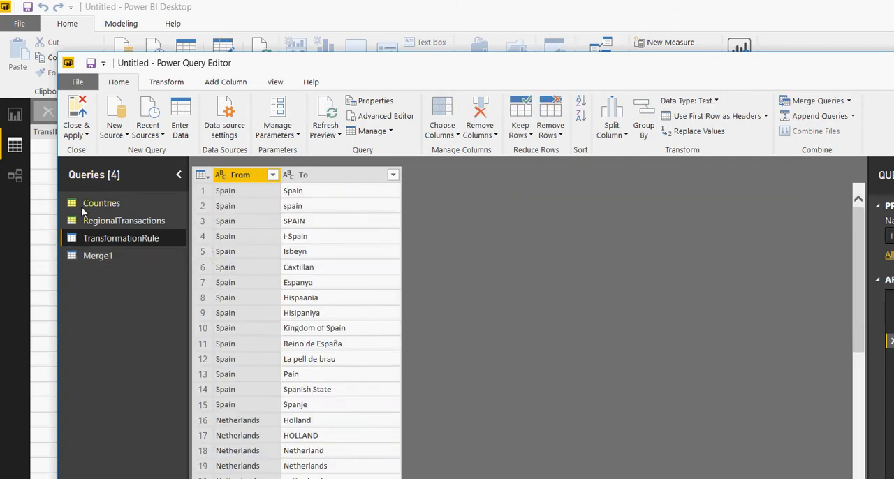
left_click(100, 257)
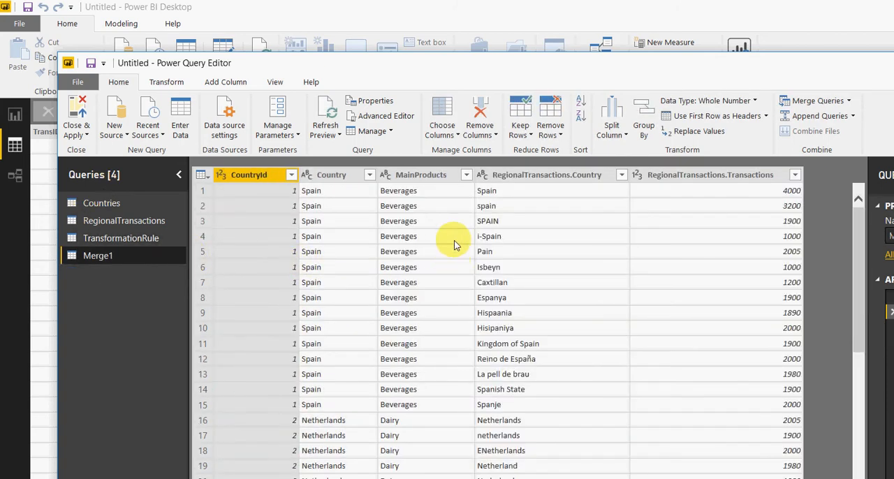
scroll(454, 245, "down", 3)
scroll(454, 245, "down", 4)
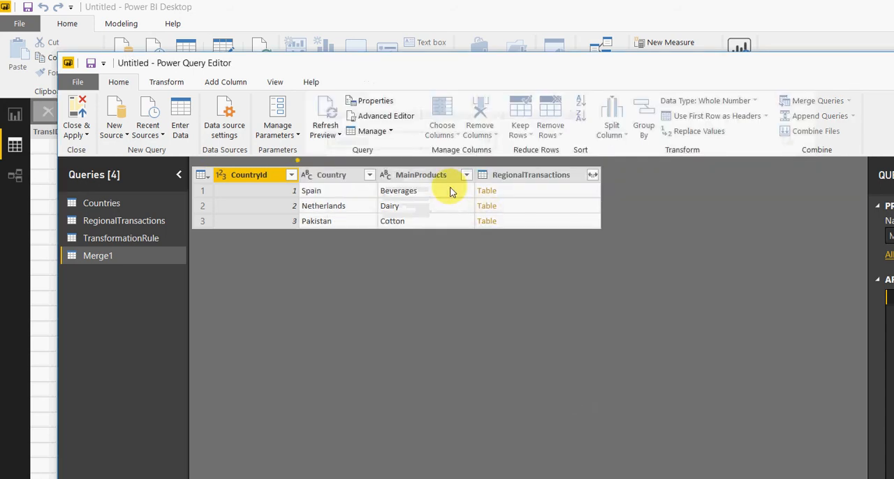
Step: Close the merge settings and examine the country name matches in the expanded step of Merge1
left_click(532, 222)
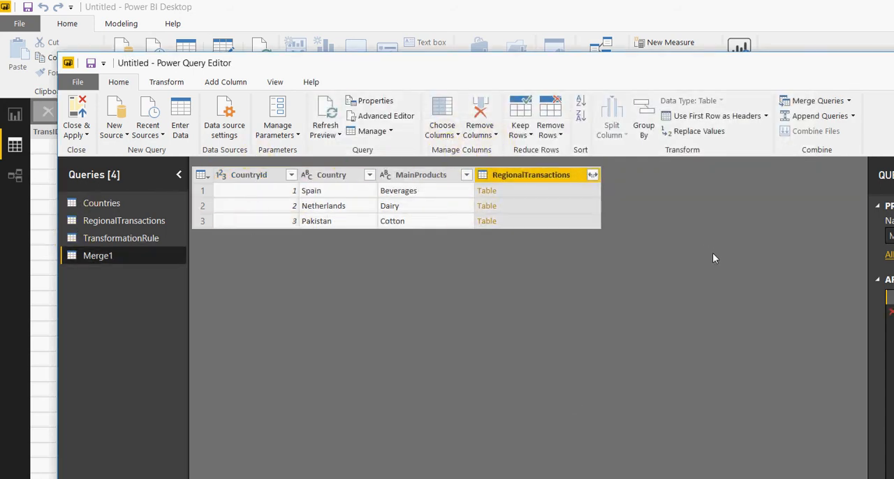
left_click(892, 312)
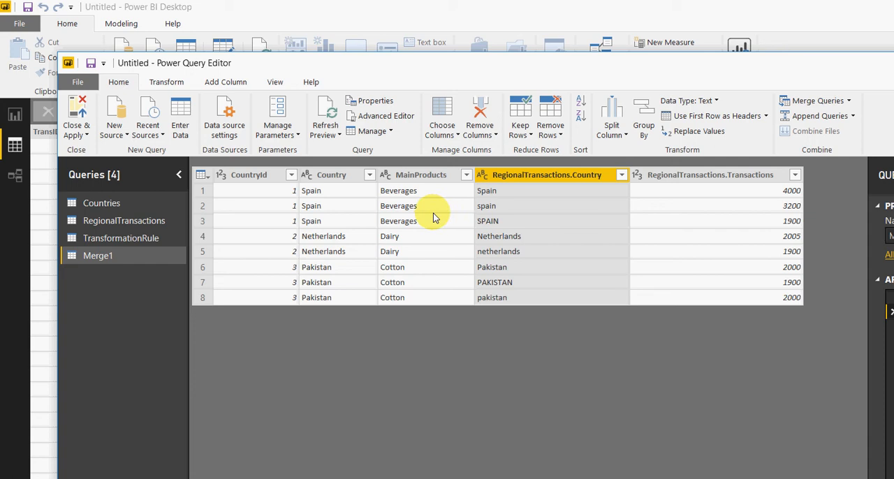
Step: Inspect the fuzzy merge options in Merge1's source settings, including the optional threshold and ignore case, and close the settings
left_click(892, 313)
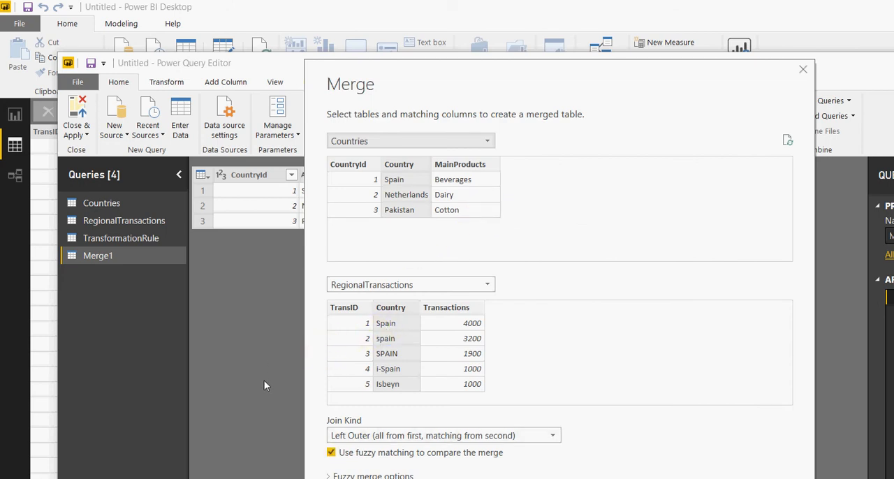
left_click(329, 476)
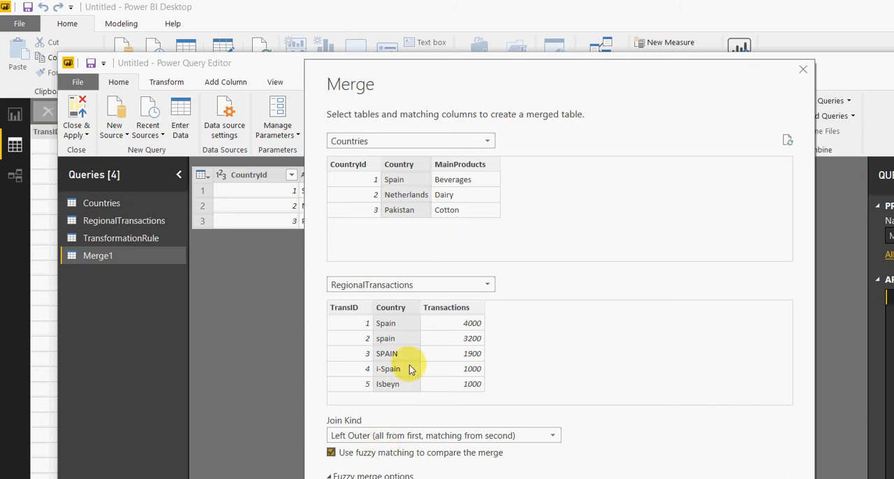
left_click_drag(521, 71, 523, 19)
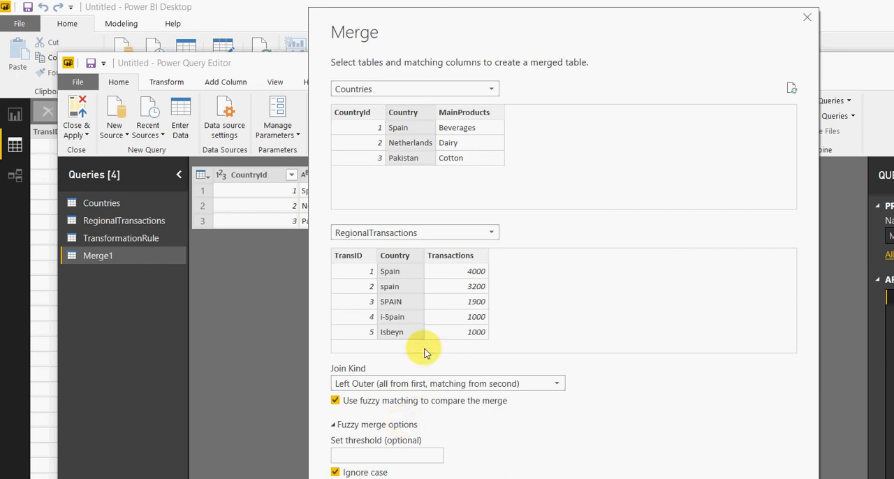
left_click(573, 473)
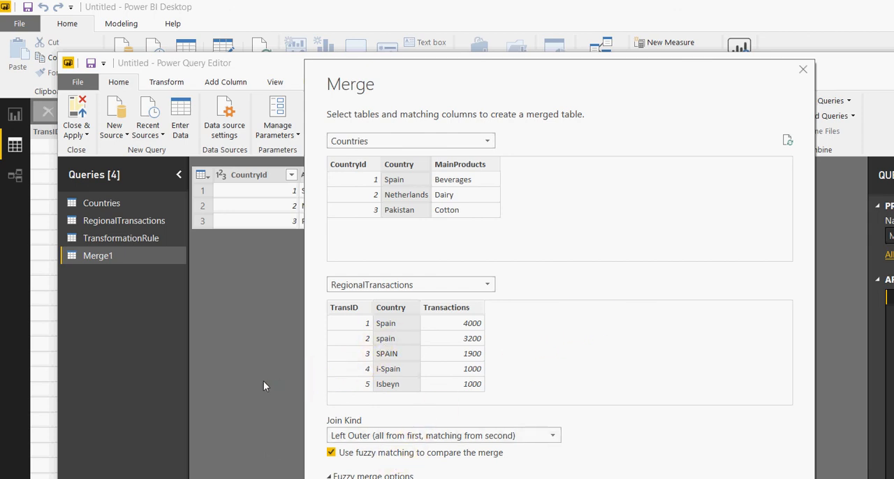
key("Escape")
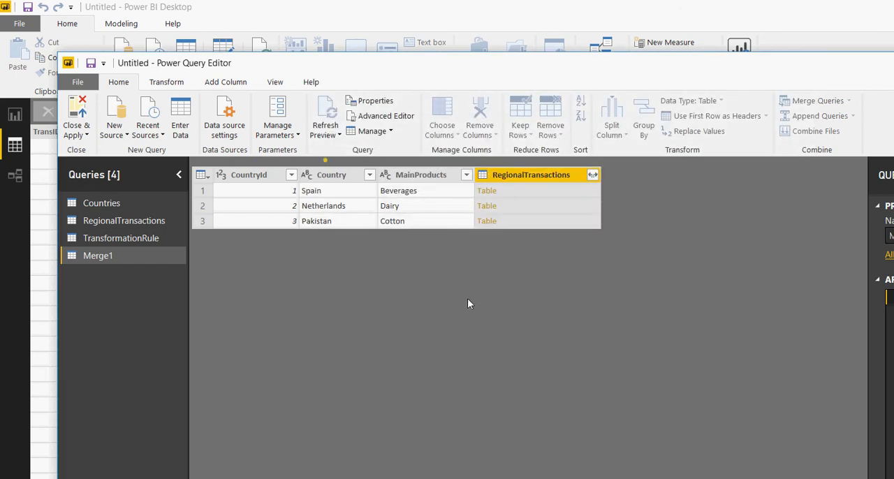